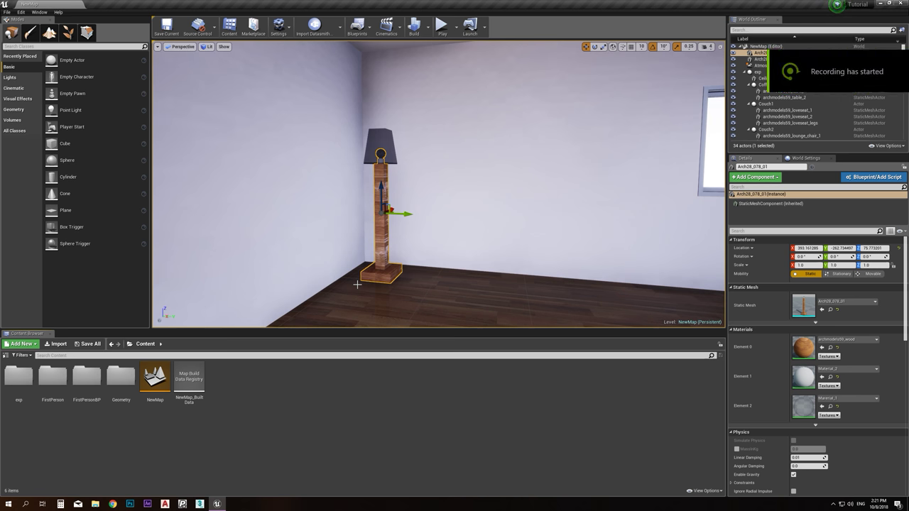
Examine the floor lamp in the room corner, the surrounding walls and the large windows from several viewpoints
right_drag(420, 270, 305, 268)
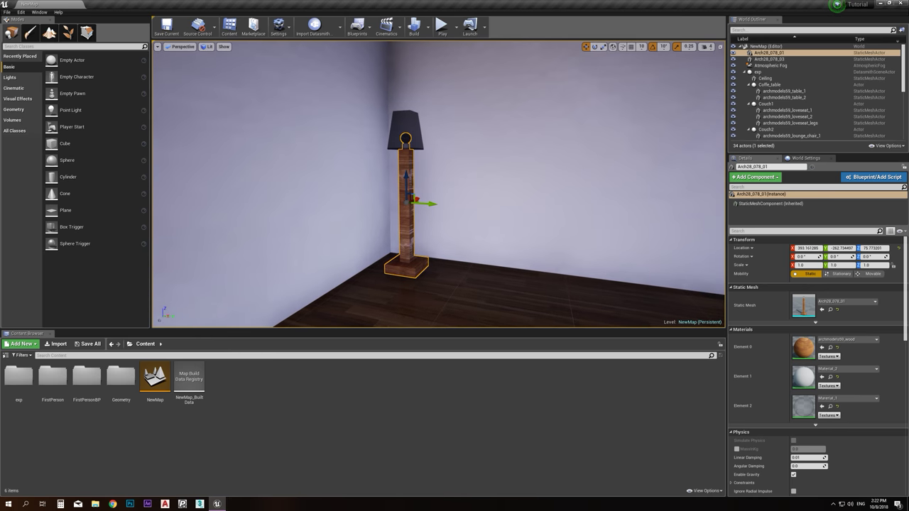
right_drag(305, 269, 313, 269)
right_drag(474, 260, 498, 260)
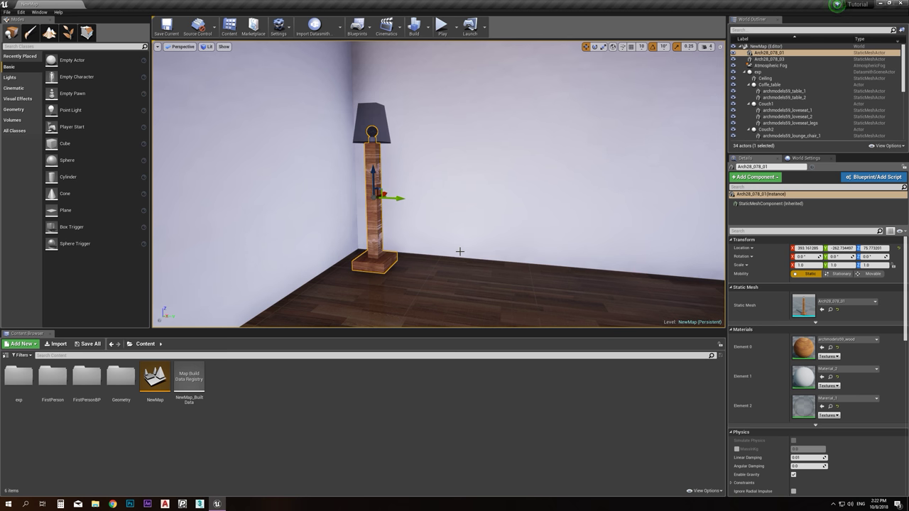
right_drag(458, 247, 661, 247)
right_drag(439, 213, 369, 224)
key(w)
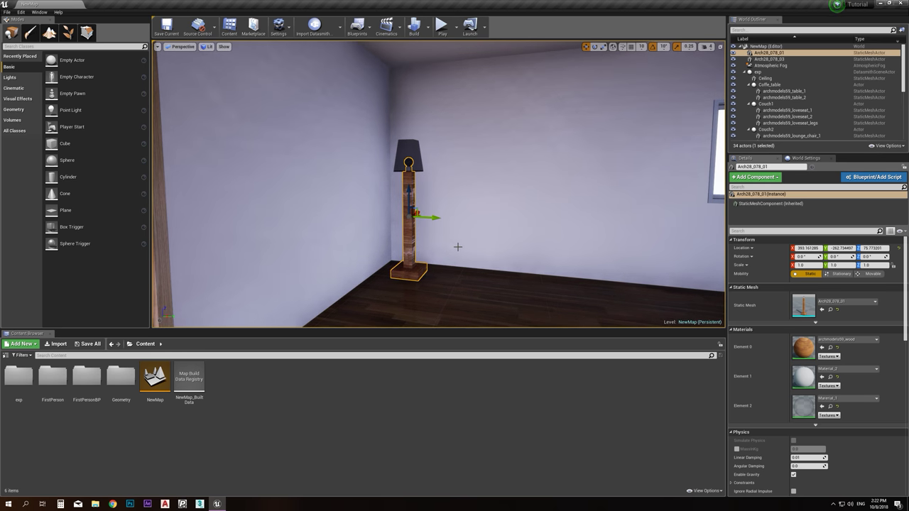
right_drag(409, 163, 699, 163)
right_drag(435, 192, 448, 152)
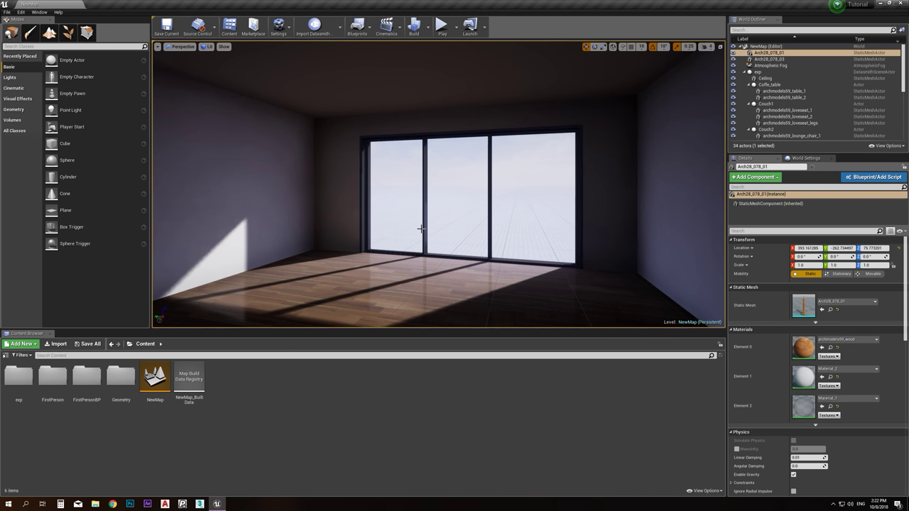
right_drag(447, 152, 184, 152)
right_drag(355, 192, 318, 192)
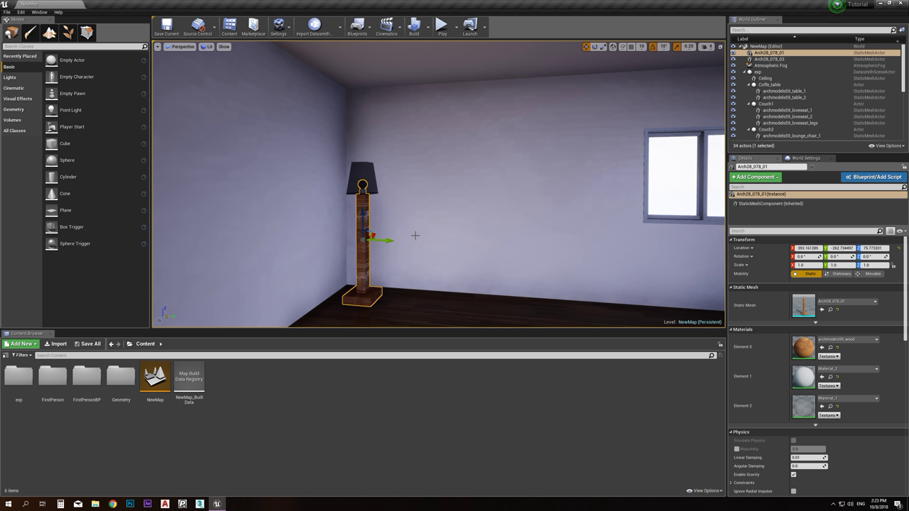
right_drag(438, 184, 421, 196)
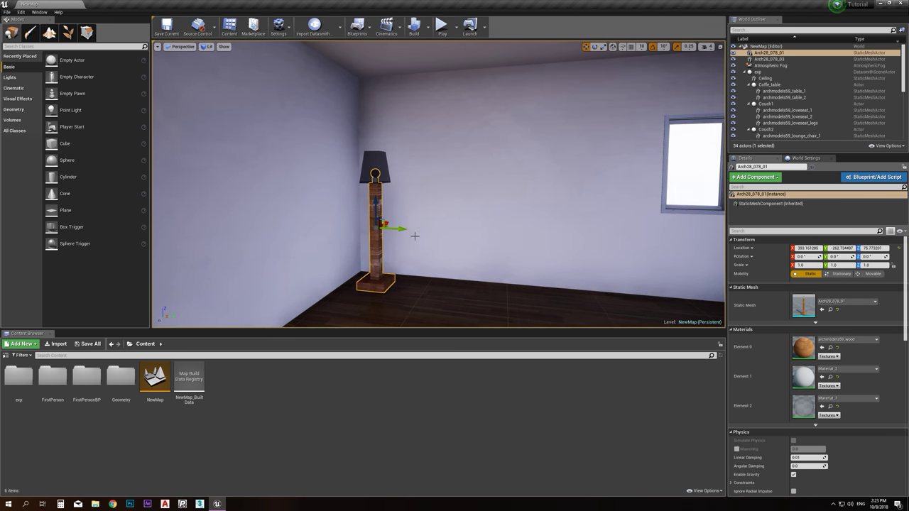
right_drag(414, 236, 439, 236)
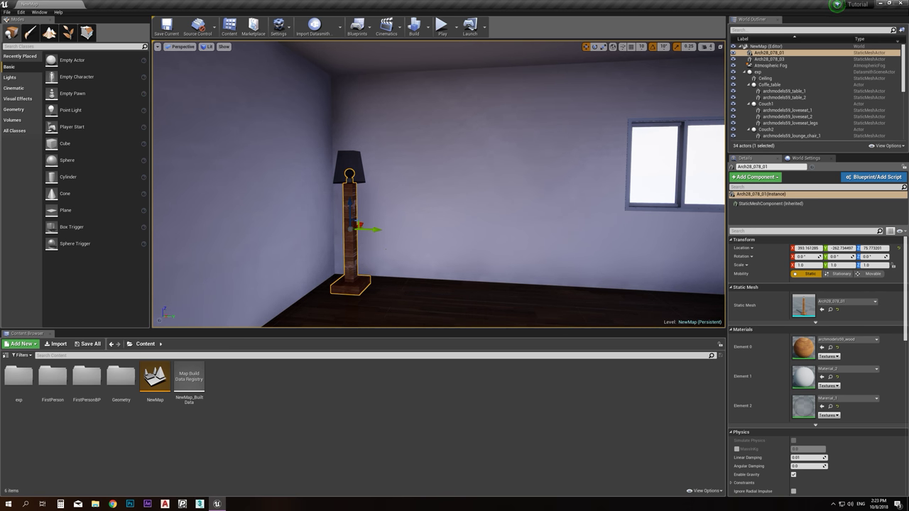
right_drag(439, 236, 430, 235)
right_drag(340, 284, 370, 285)
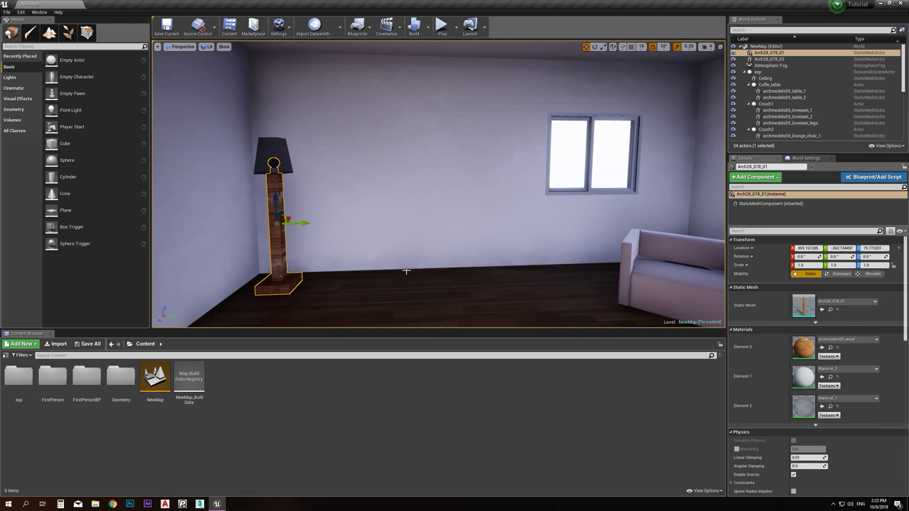
right_drag(370, 213, 319, 206)
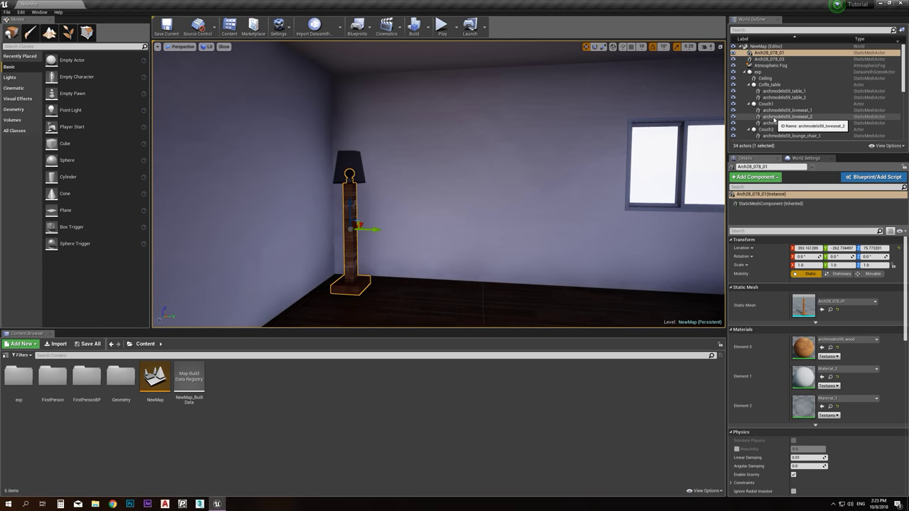
mouse_move(440, 223)
right_down()
mouse_move(508, 227)
mouse_move(447, 224)
right_up()
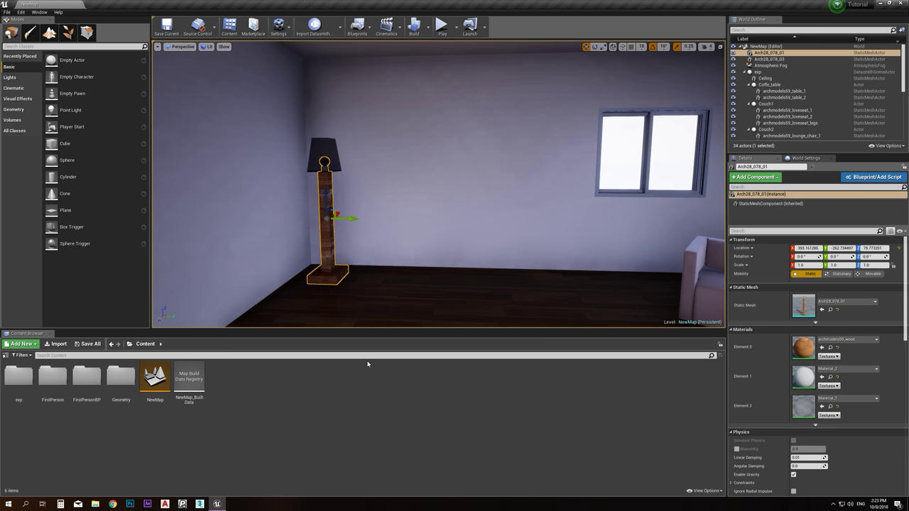
Create a Blueprint Class with Actor as its parent in the Content folder and name it Lamp
right_click(250, 388)
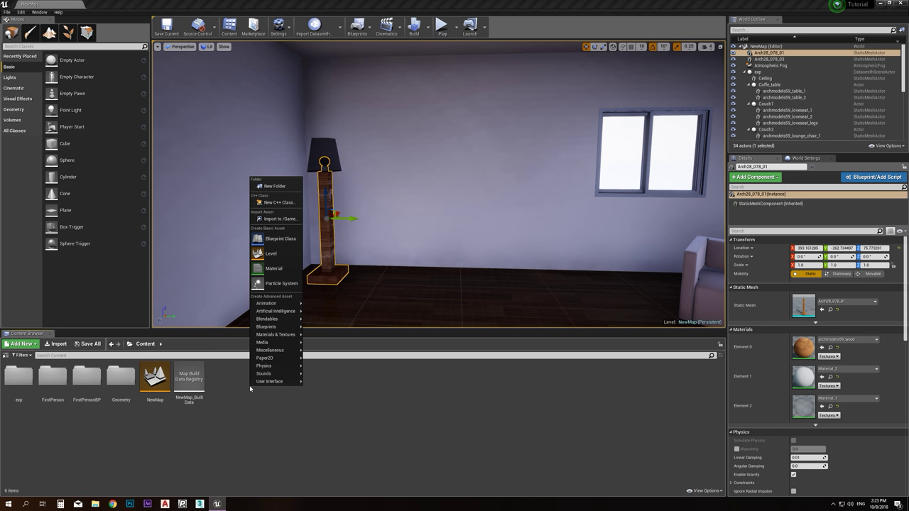
click(274, 239)
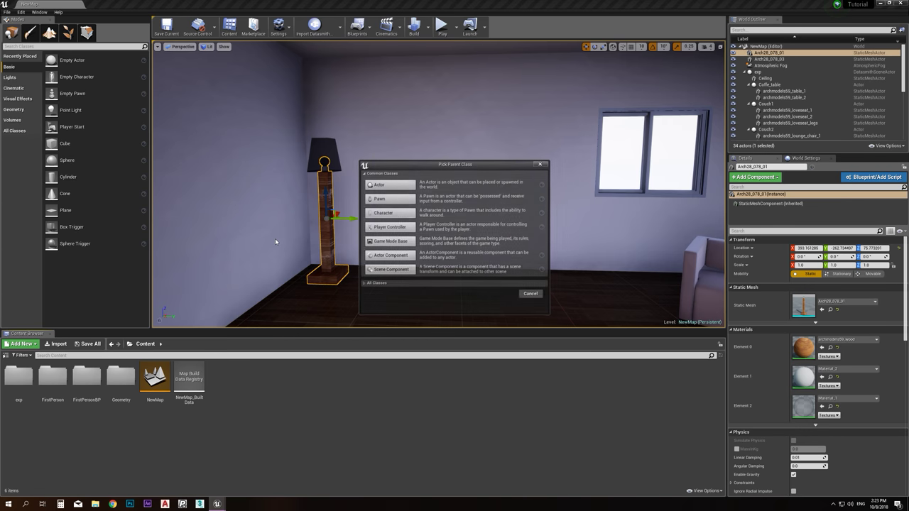
click(380, 184)
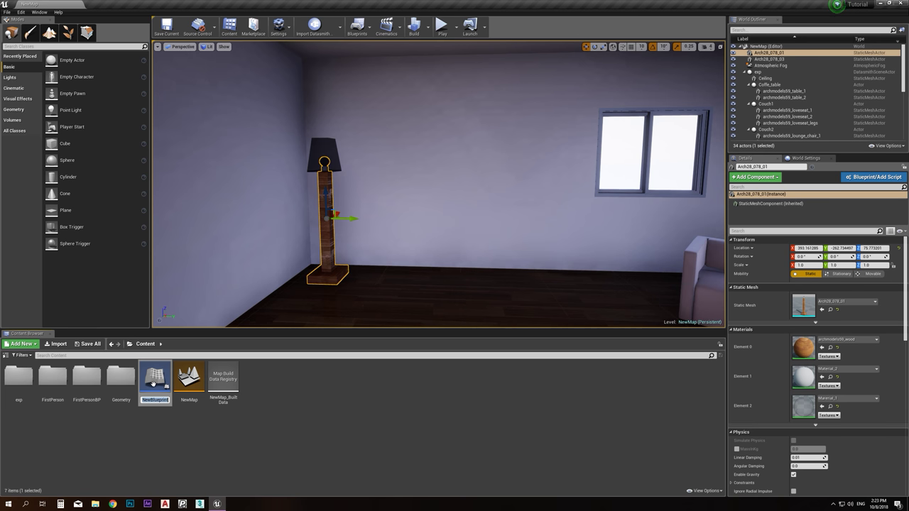
text(Lamp)
key(Return)
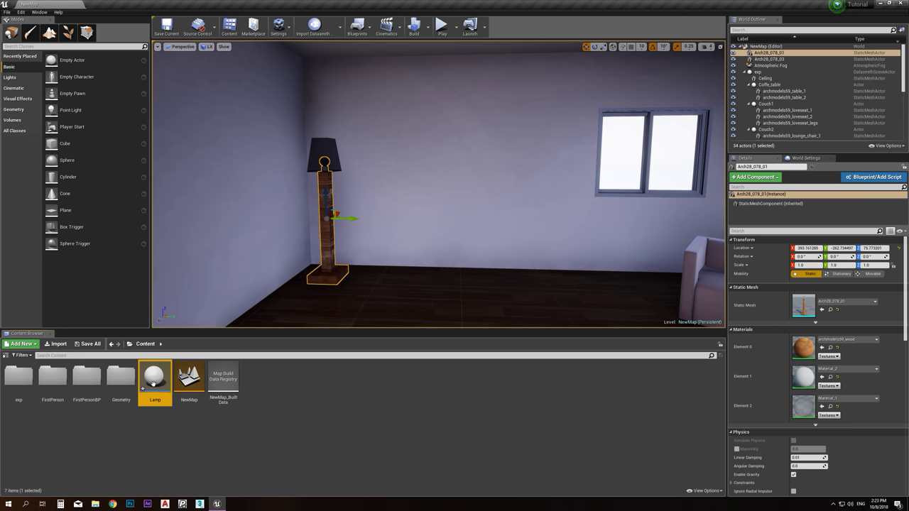
Open the Lamp blueprint and place its editor window so the Content Browser assets stay accessible
double_click(154, 380)
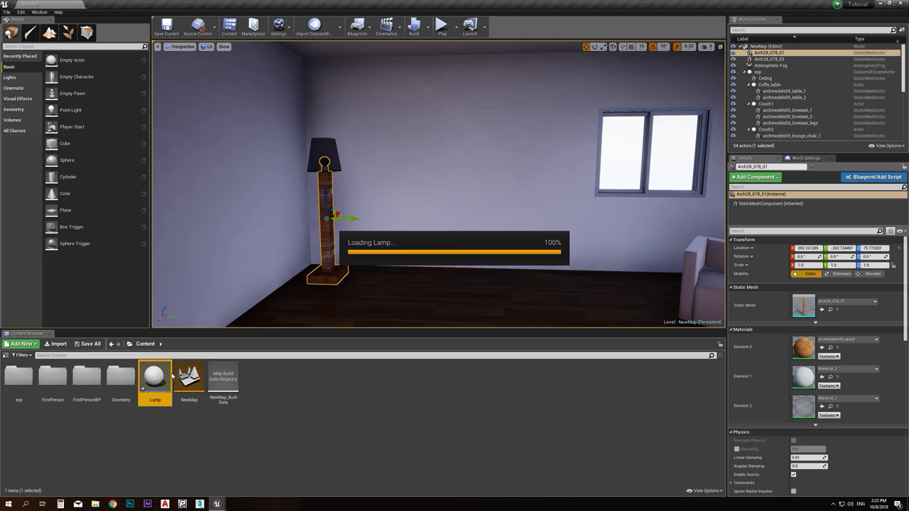
drag(406, 7, 442, 98)
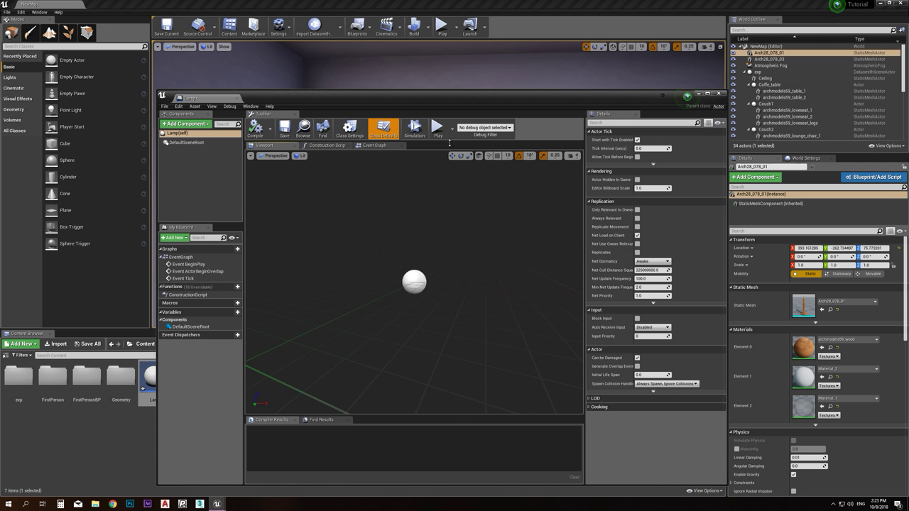
right_drag(379, 328, 414, 291)
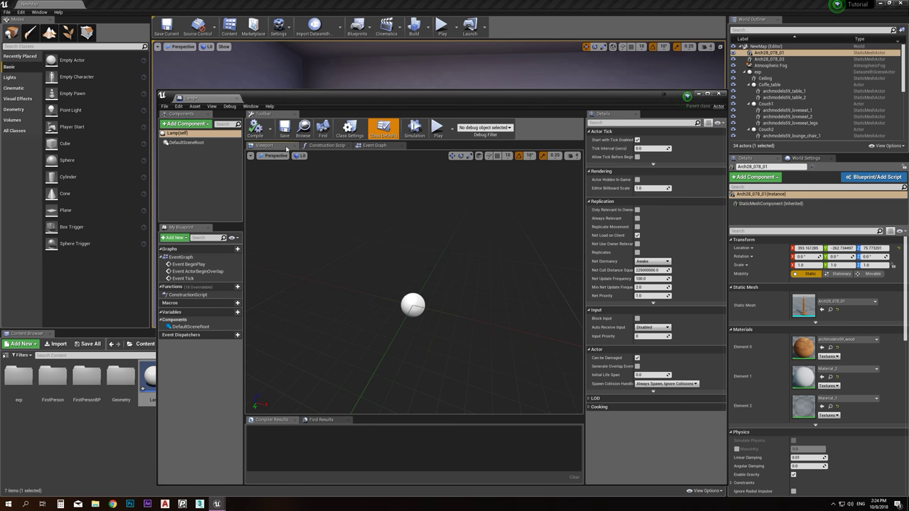
drag(319, 100, 538, 110)
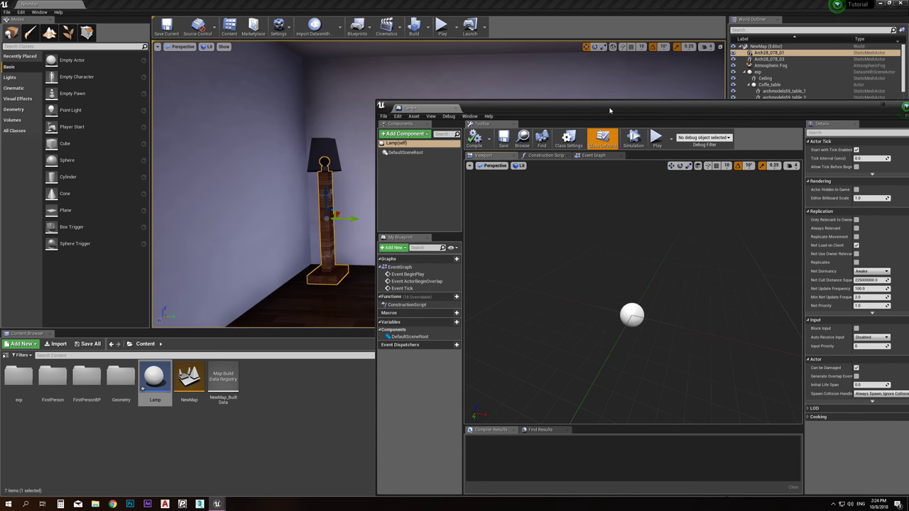
drag(609, 109, 603, 109)
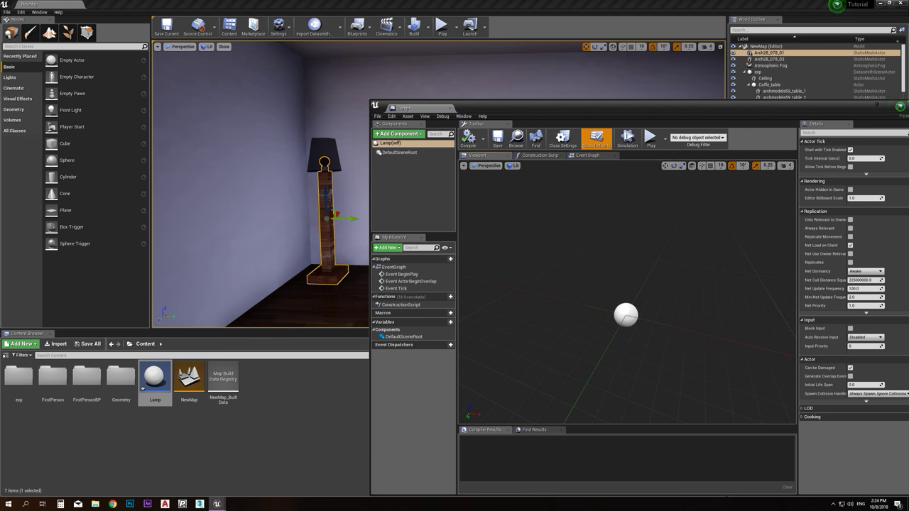
drag(582, 104, 583, 80)
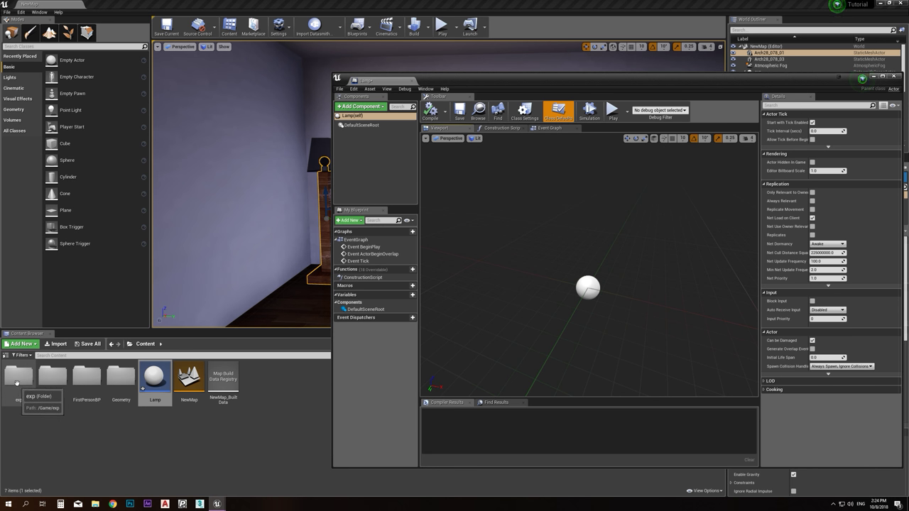
Look through the Geometries, Materials and Textures subfolders of the exp folder, ending in Geometries
double_click(20, 377)
double_click(19, 376)
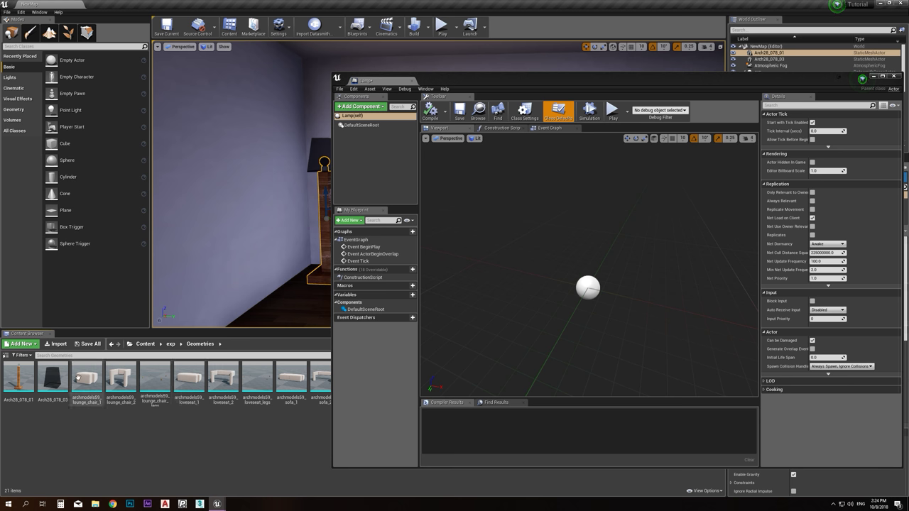
click(170, 344)
double_click(44, 369)
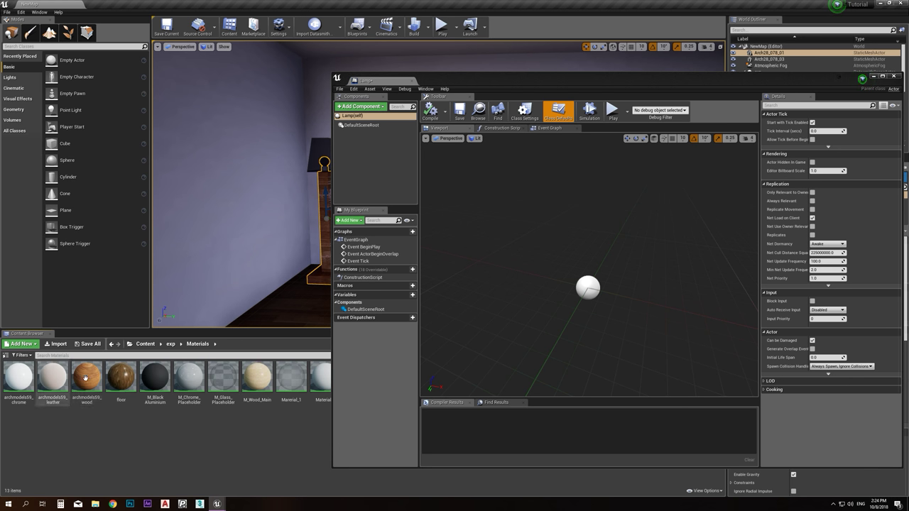
click(170, 344)
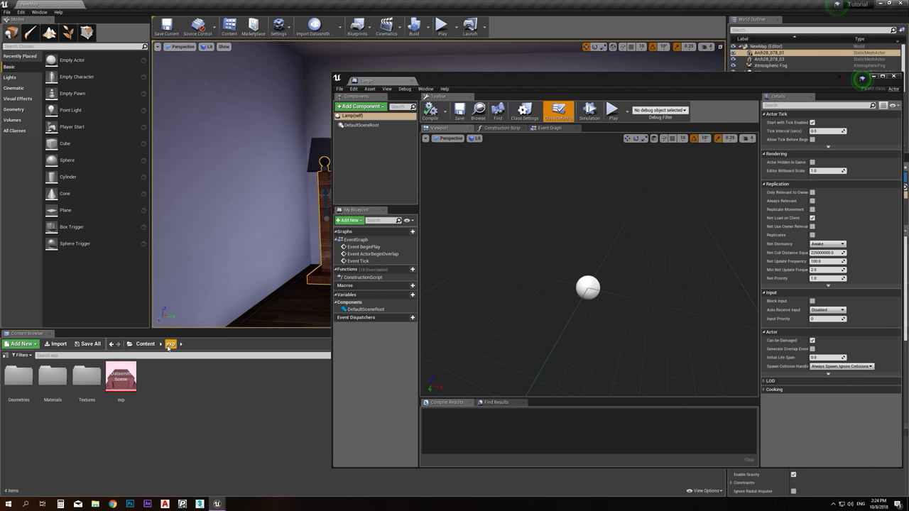
double_click(87, 376)
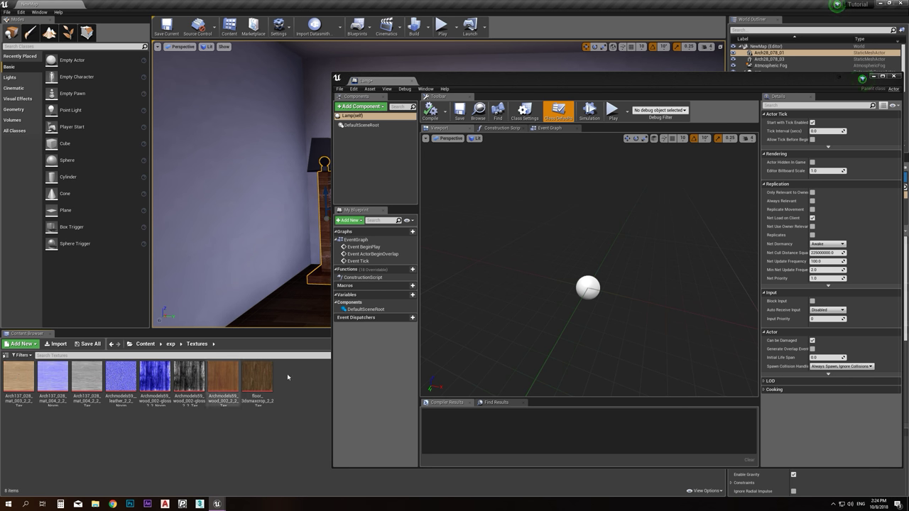
click(164, 343)
double_click(30, 379)
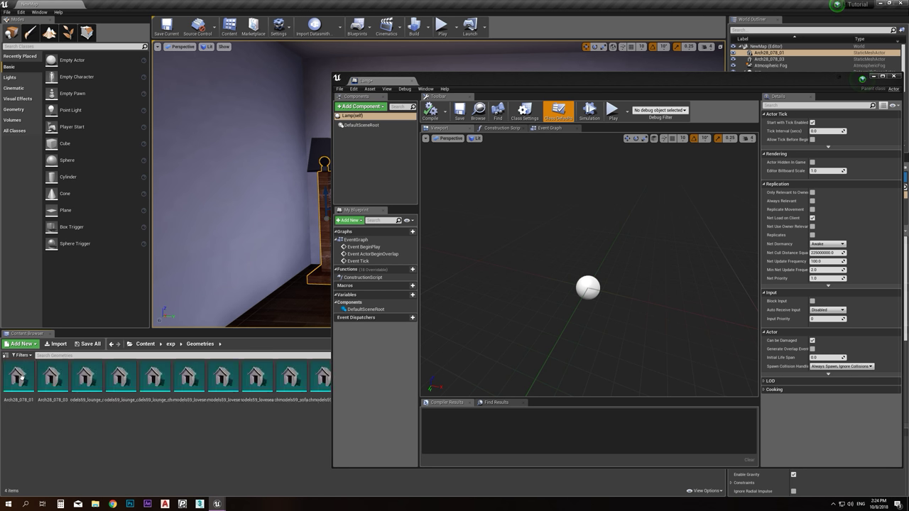
Add the static meshes Arch28_078_01 and Arch28_078_03 from Geometries as components of the Lamp blueprint
click(54, 381)
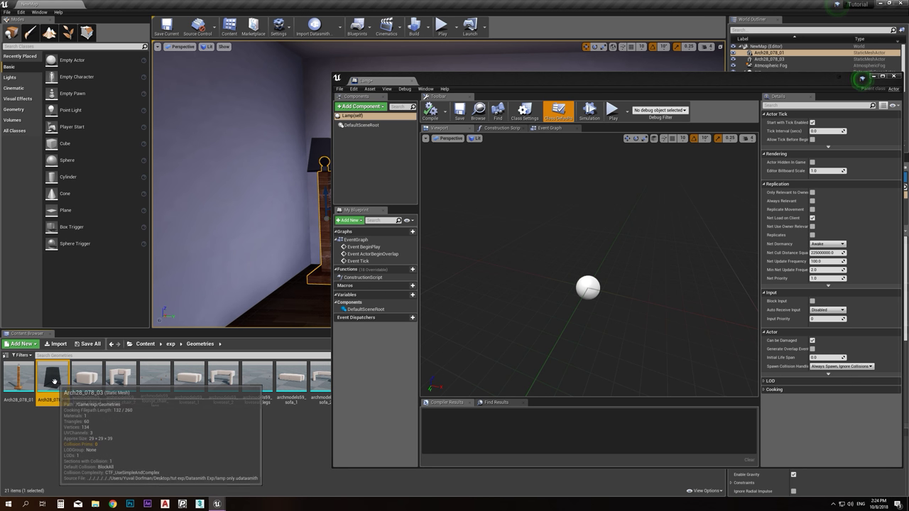
ctrl+click(19, 370)
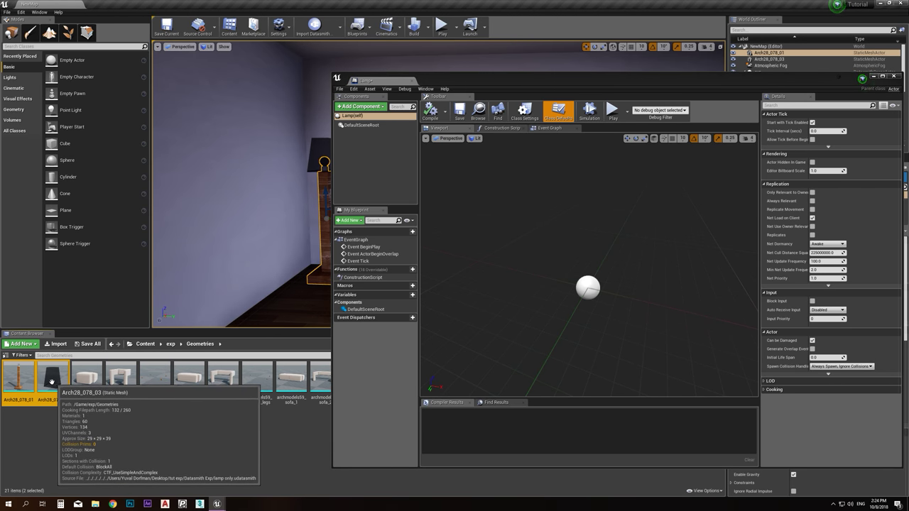
drag(53, 379, 359, 144)
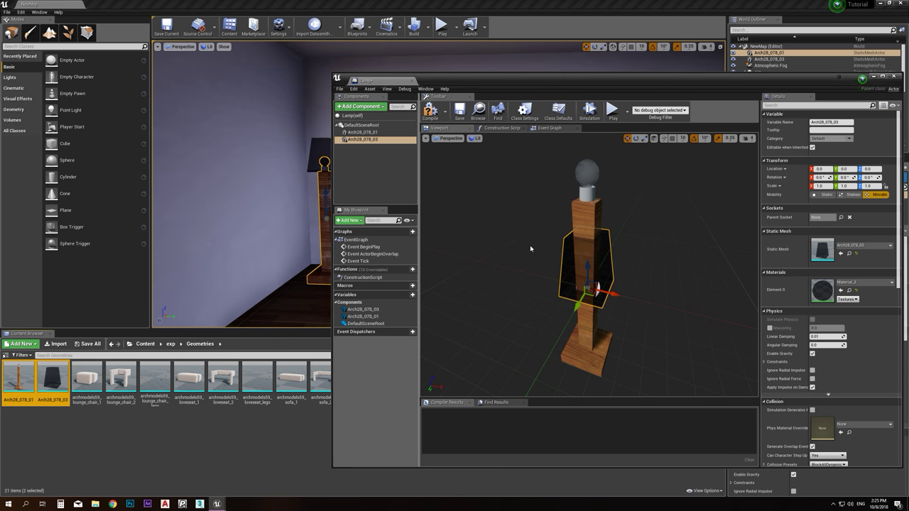
mouse_move(558, 275)
mouse_down()
mouse_move(557, 287)
mouse_move(562, 257)
mouse_move(558, 291)
mouse_up()
right_drag(593, 255, 607, 250)
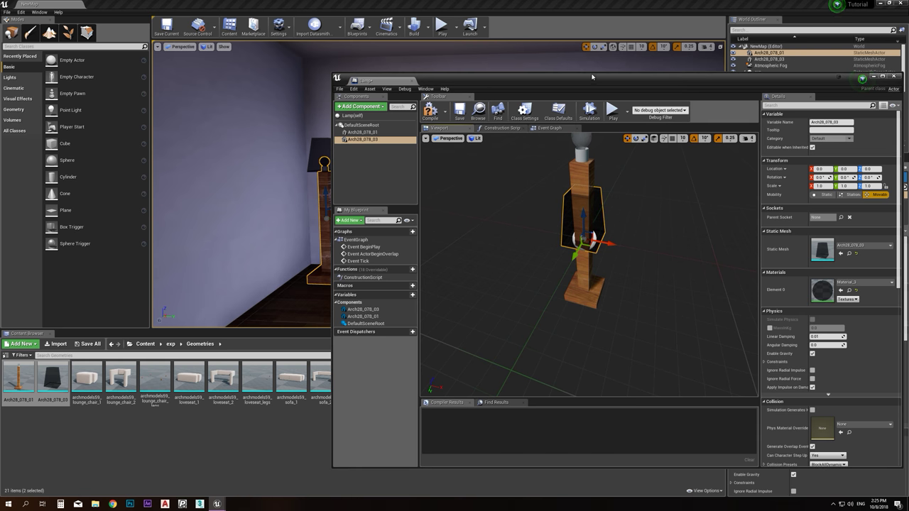
Maximize the Lamp editor and, in the Front view, raise the lamp stand Arch28_078_01 to a Z location of about 76
double_click(591, 81)
scroll(470, 257, down, 3)
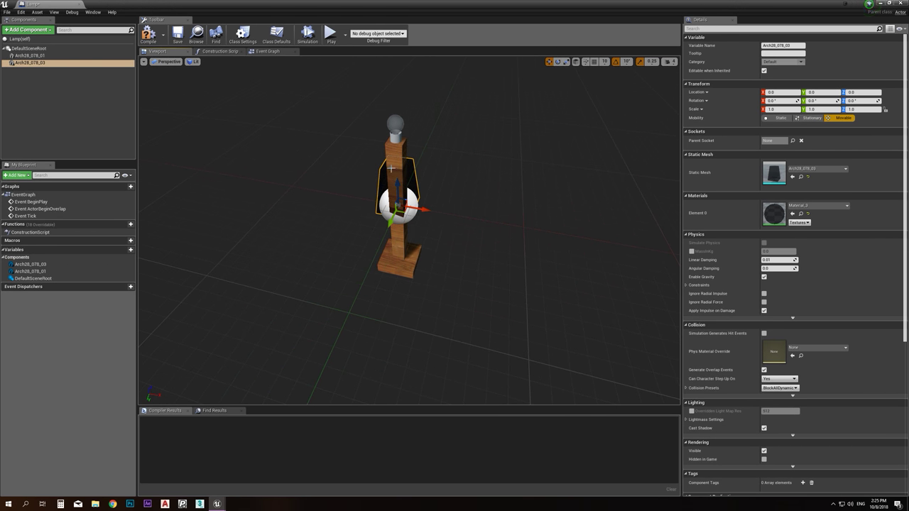
click(165, 61)
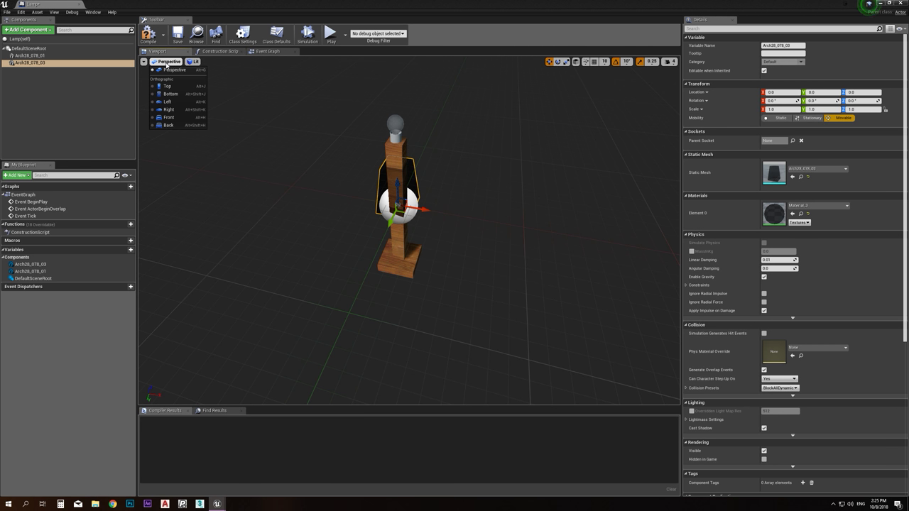
click(174, 118)
scroll(404, 244, up, 4)
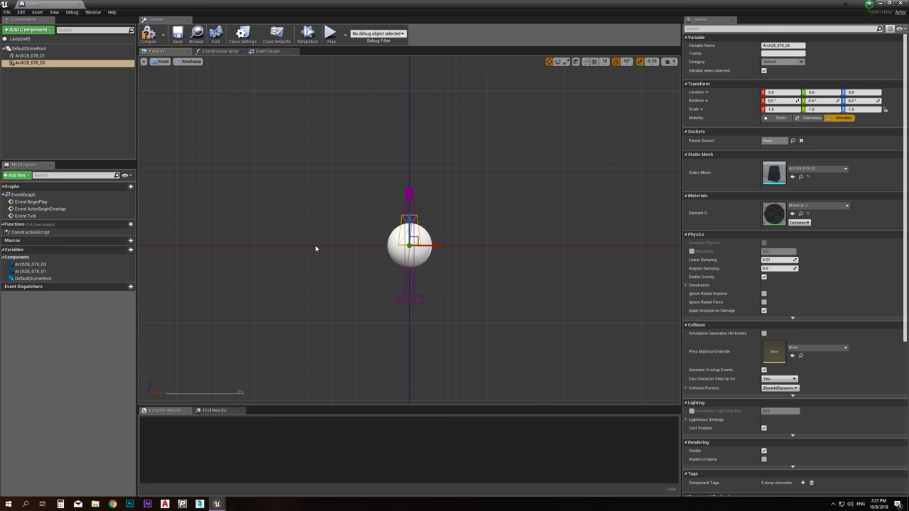
click(416, 295)
drag(407, 227, 403, 170)
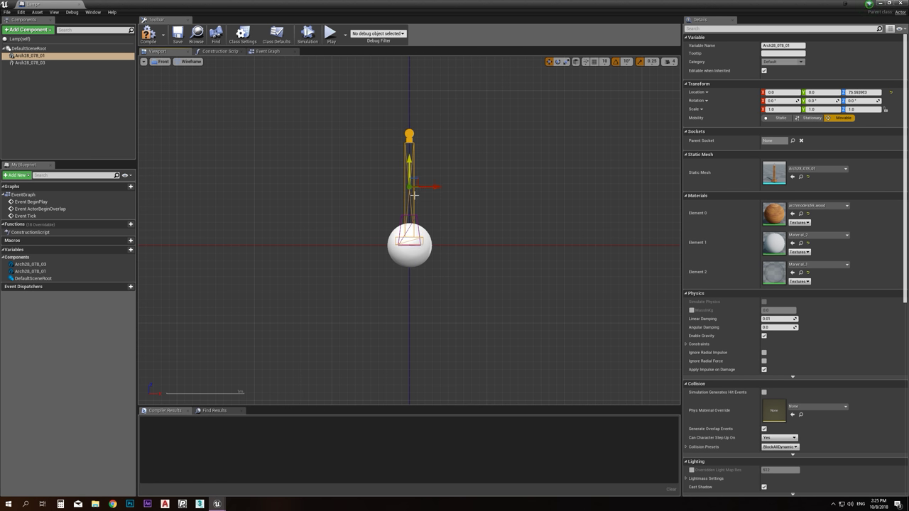
Raise the lampshade Arch28_078_03 over the bulb to a Z location of about 132.7, and return to the Perspective view
click(411, 227)
drag(405, 226, 416, 139)
scroll(446, 168, up, 2)
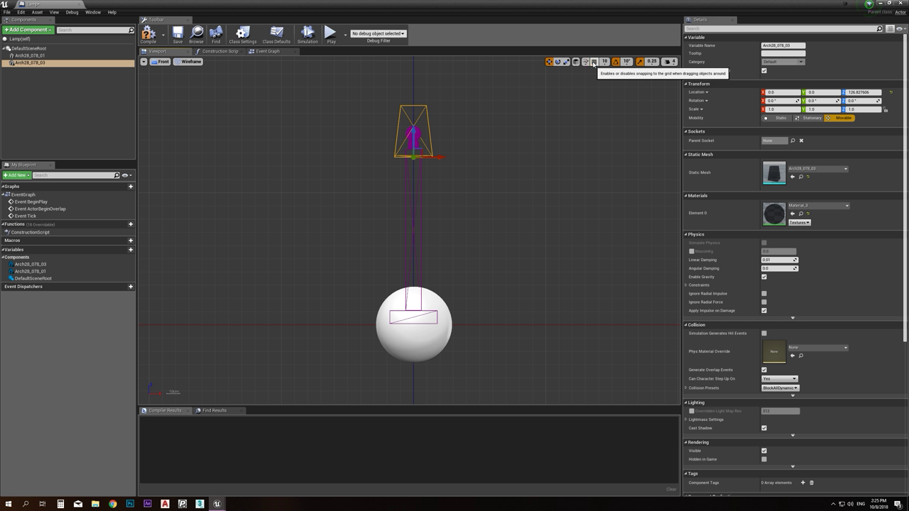
mouse_move(412, 141)
mouse_down()
mouse_move(413, 107)
mouse_move(408, 134)
mouse_up()
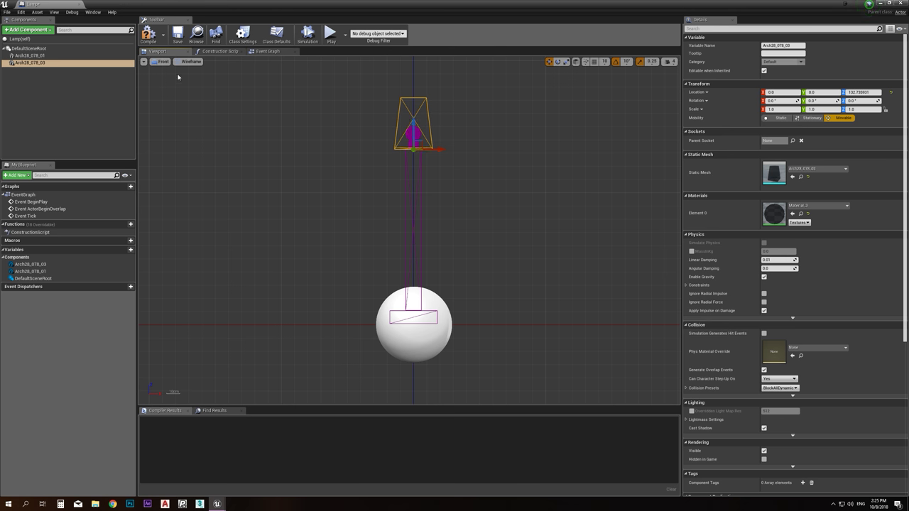
click(161, 61)
click(177, 71)
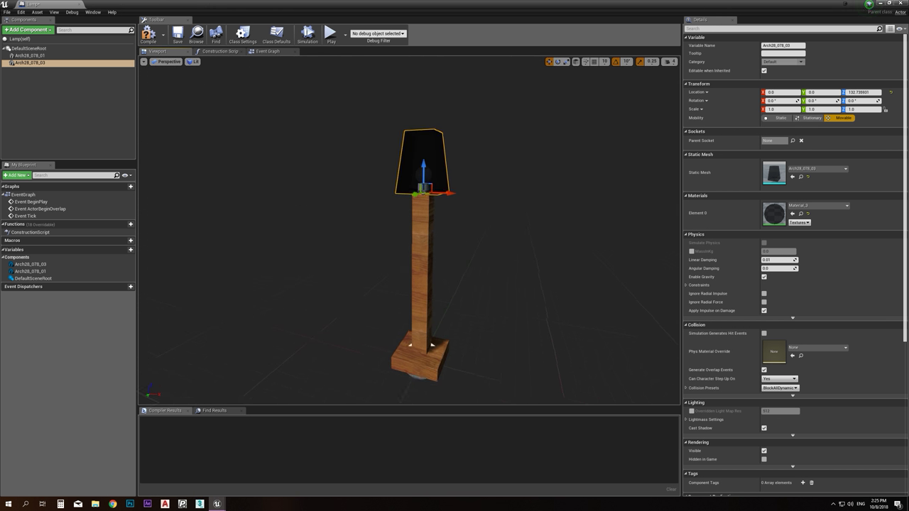
right_drag(177, 71, 211, 106)
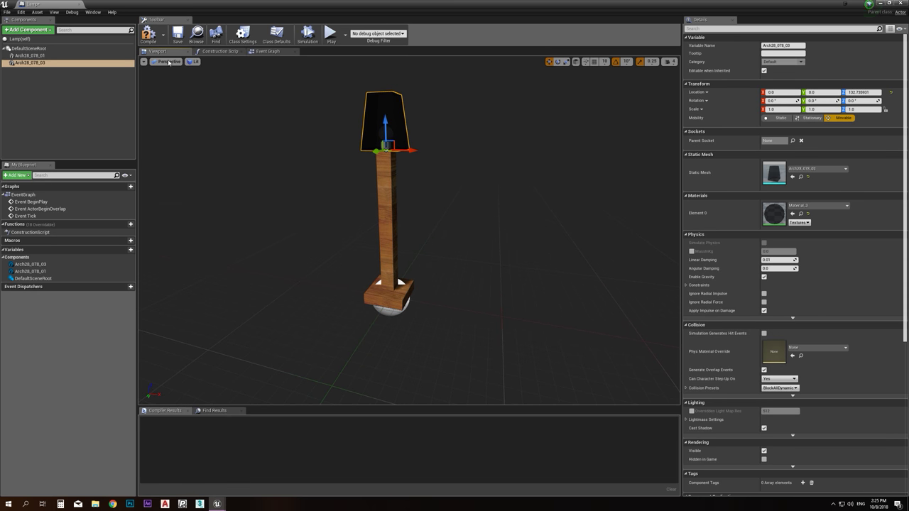